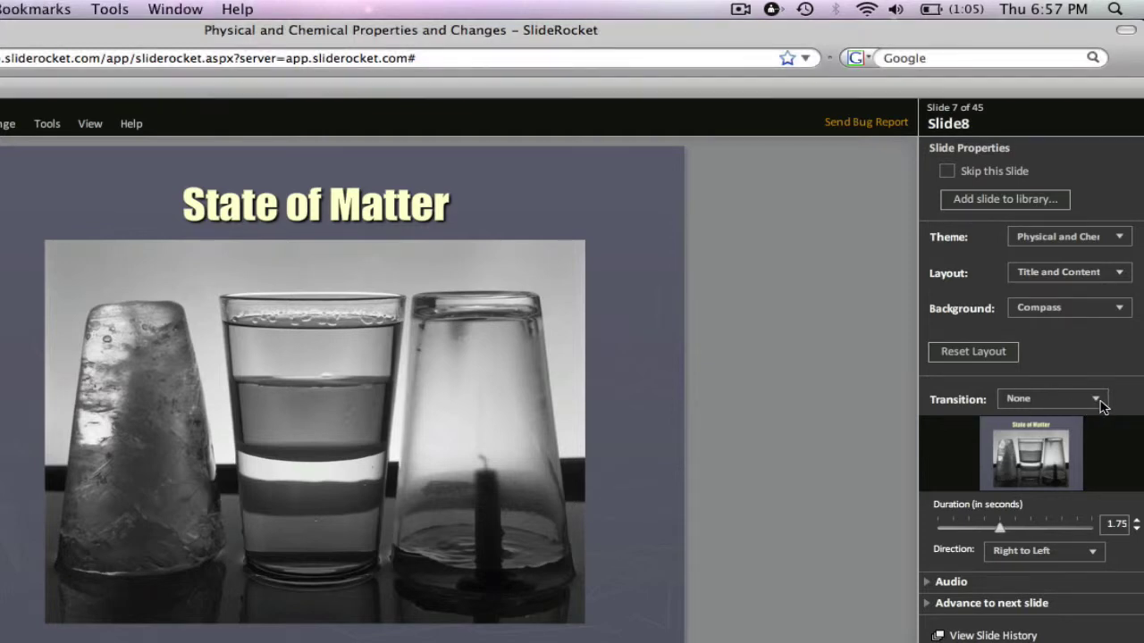
Give the State of Matter slide a 2.25-second CubeRotate transition, Right to Left, and preview it
click(1101, 404)
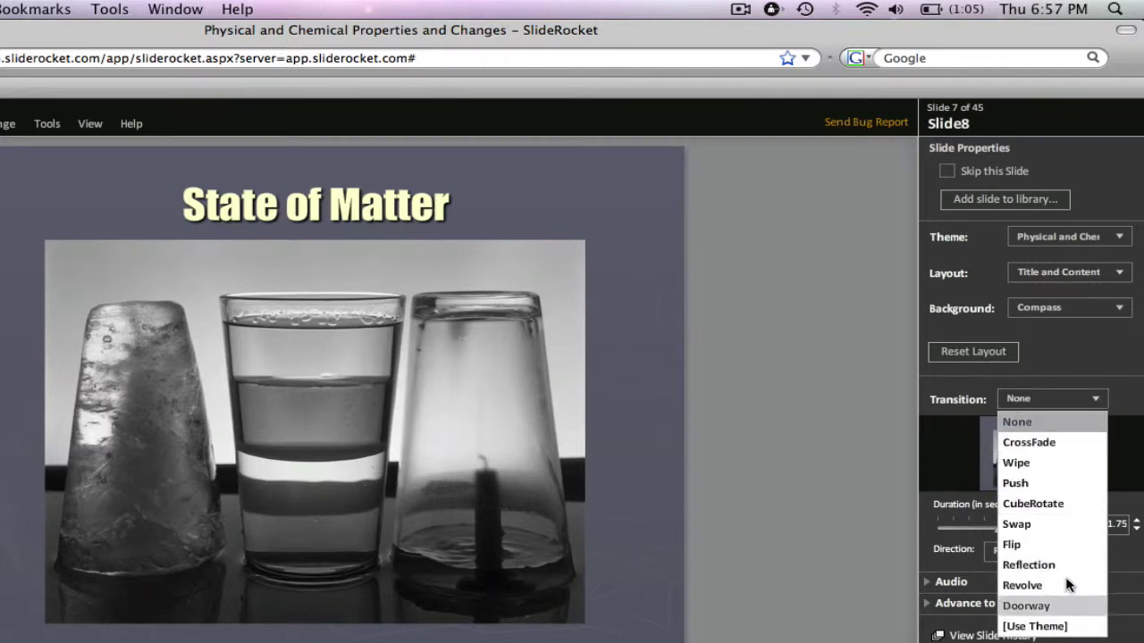
click(1056, 506)
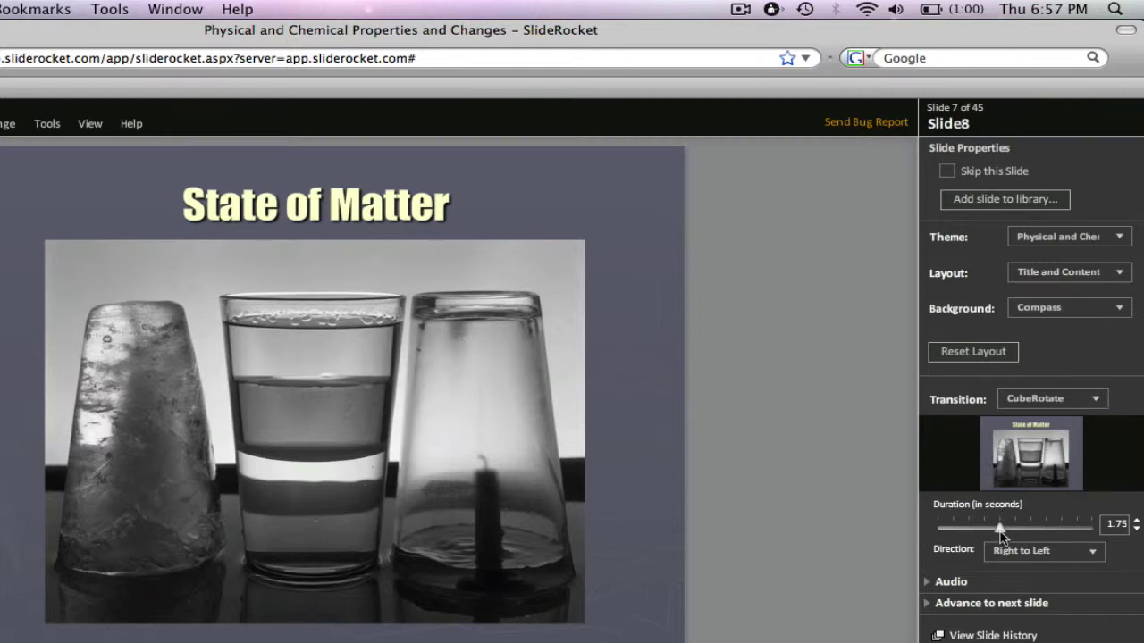
mouse_move(999, 531)
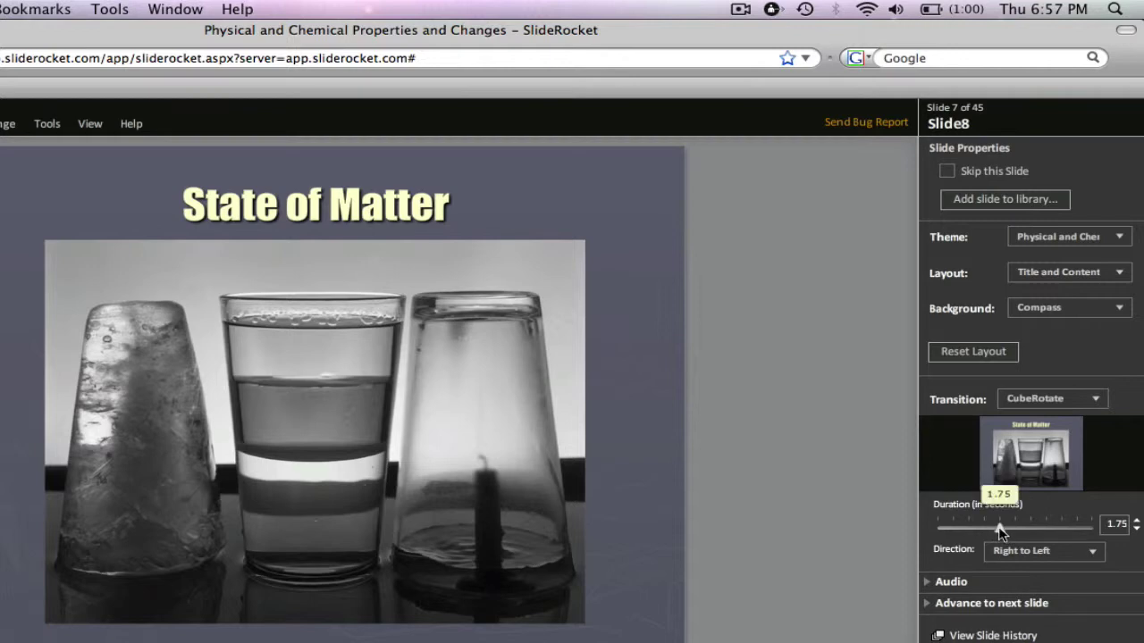
drag(999, 530, 1022, 529)
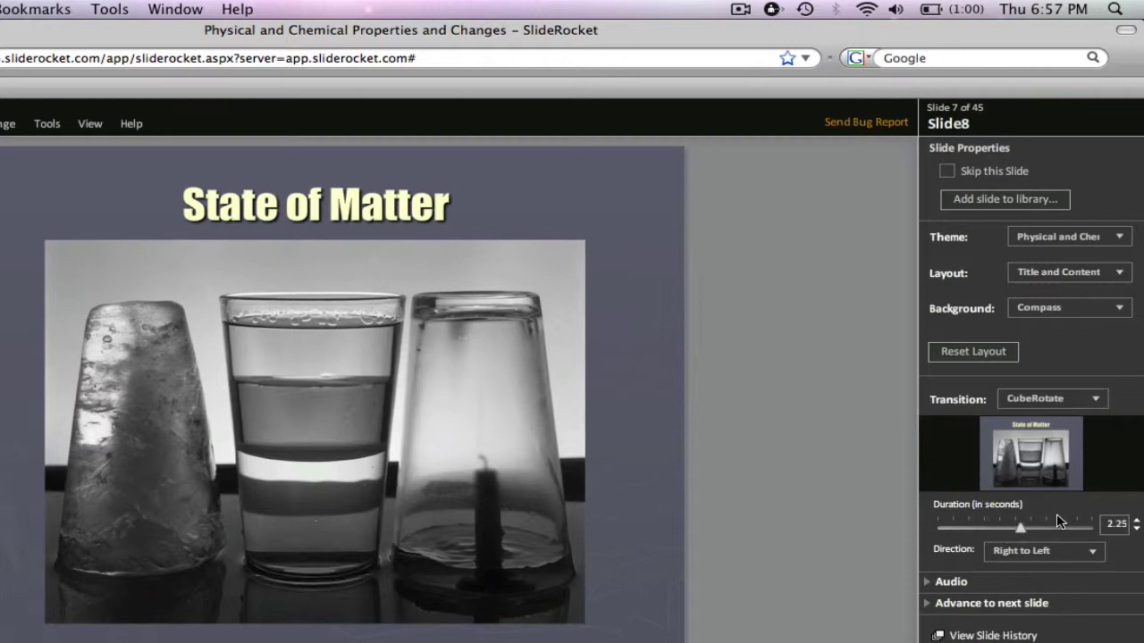
click(1037, 459)
click(1095, 553)
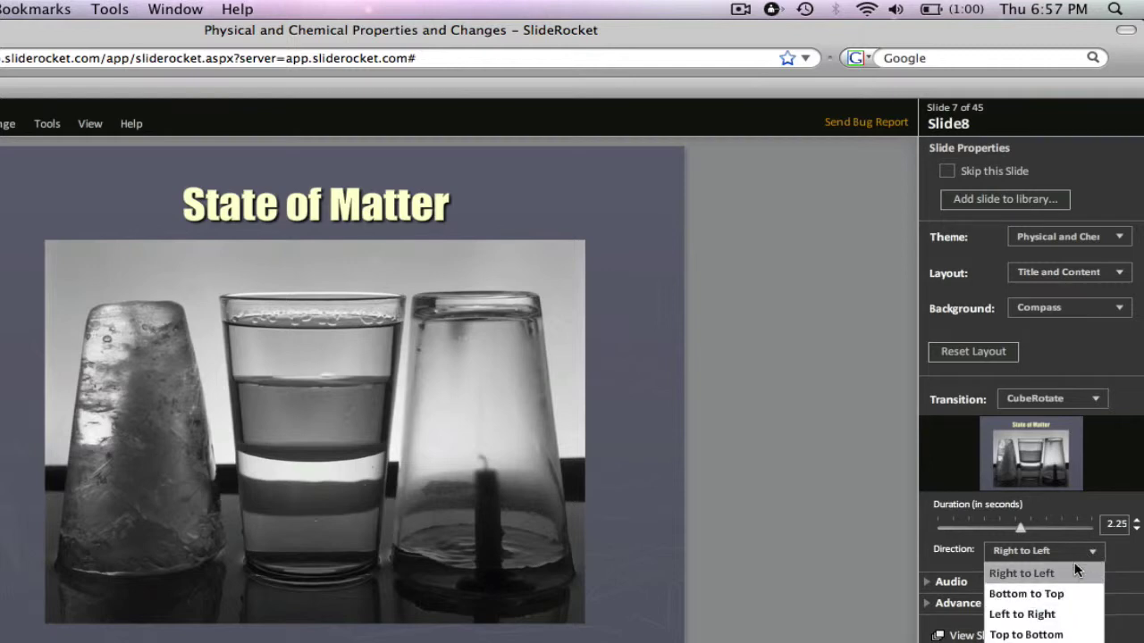
scroll(1067, 572, down, 1)
click(1064, 572)
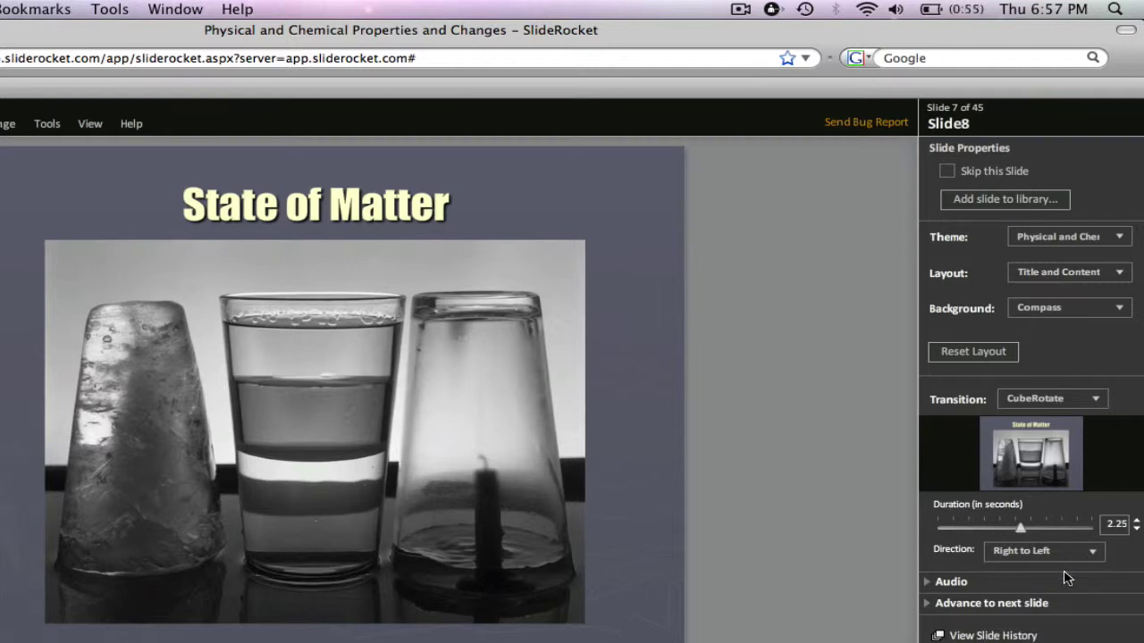
mouse_move(1015, 428)
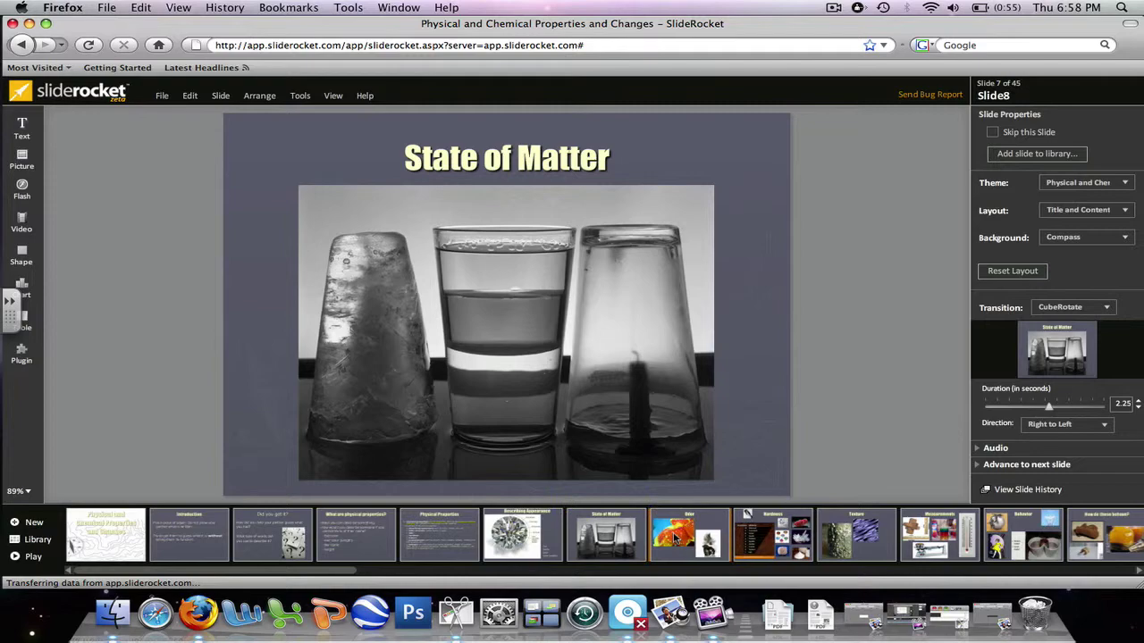
Give the Odor slide a Bottom to Top CubeRotate transition, then select the Hardness slide
click(674, 537)
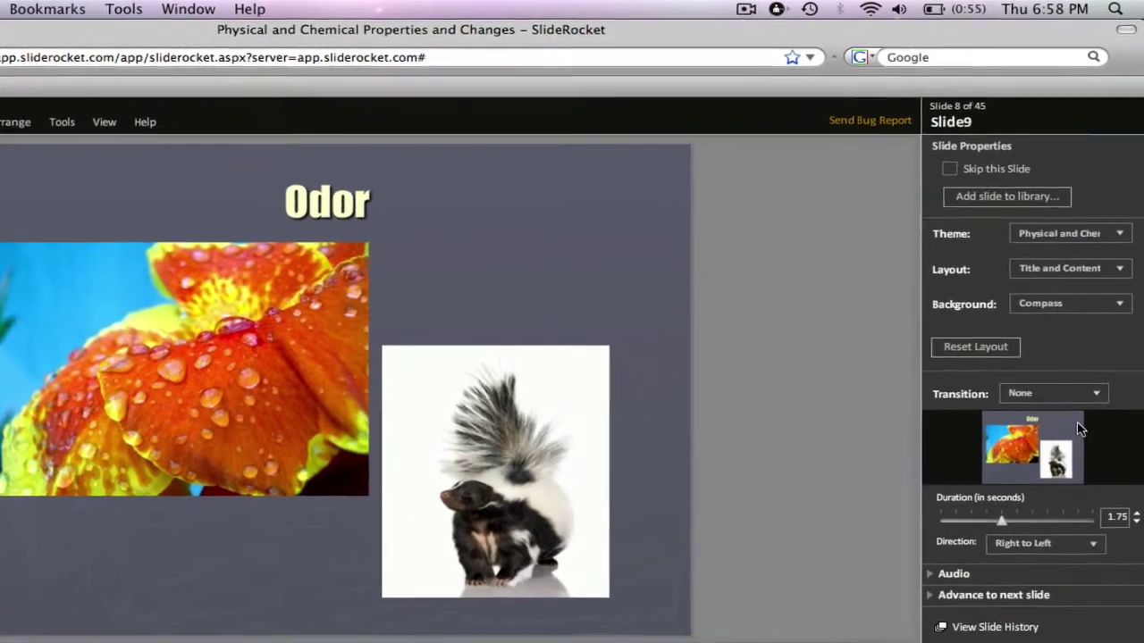
click(1097, 397)
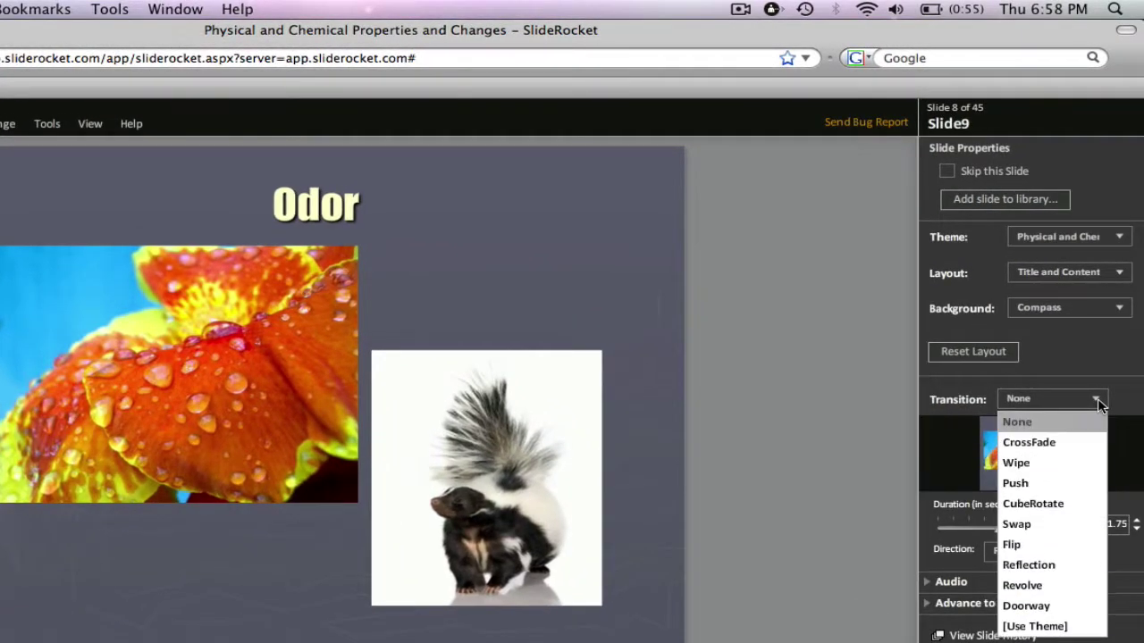
click(1056, 503)
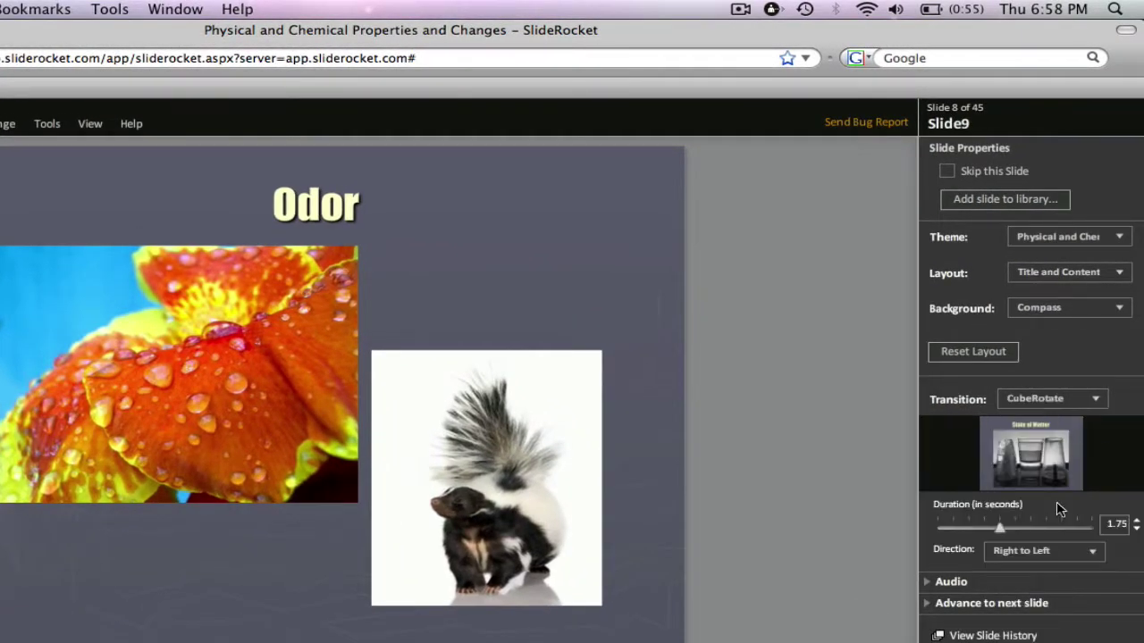
click(1094, 548)
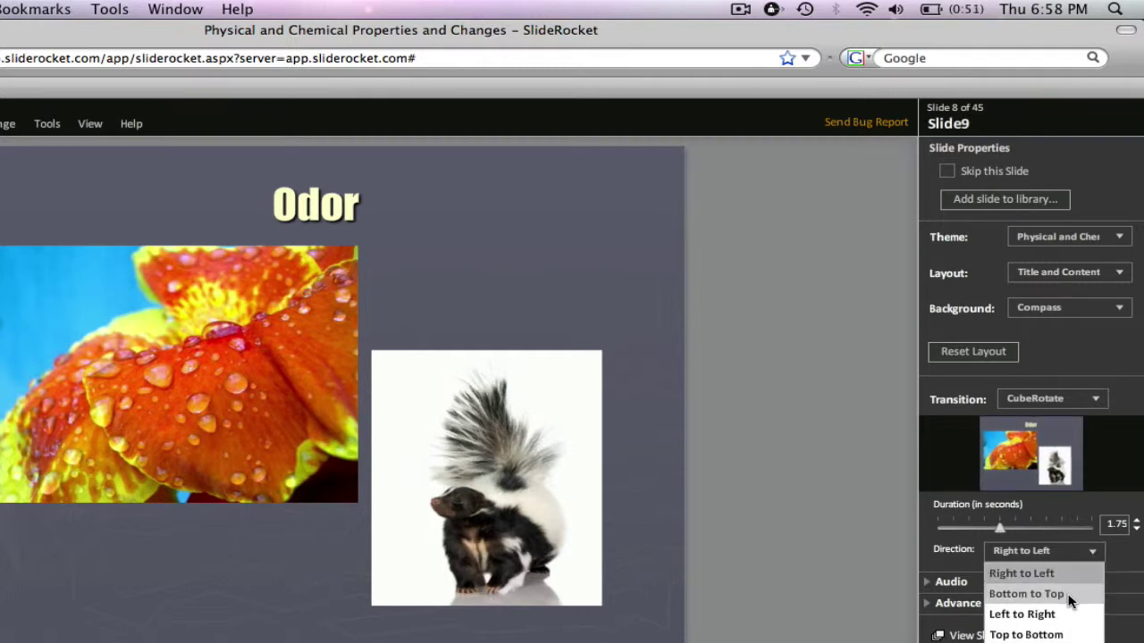
click(1067, 595)
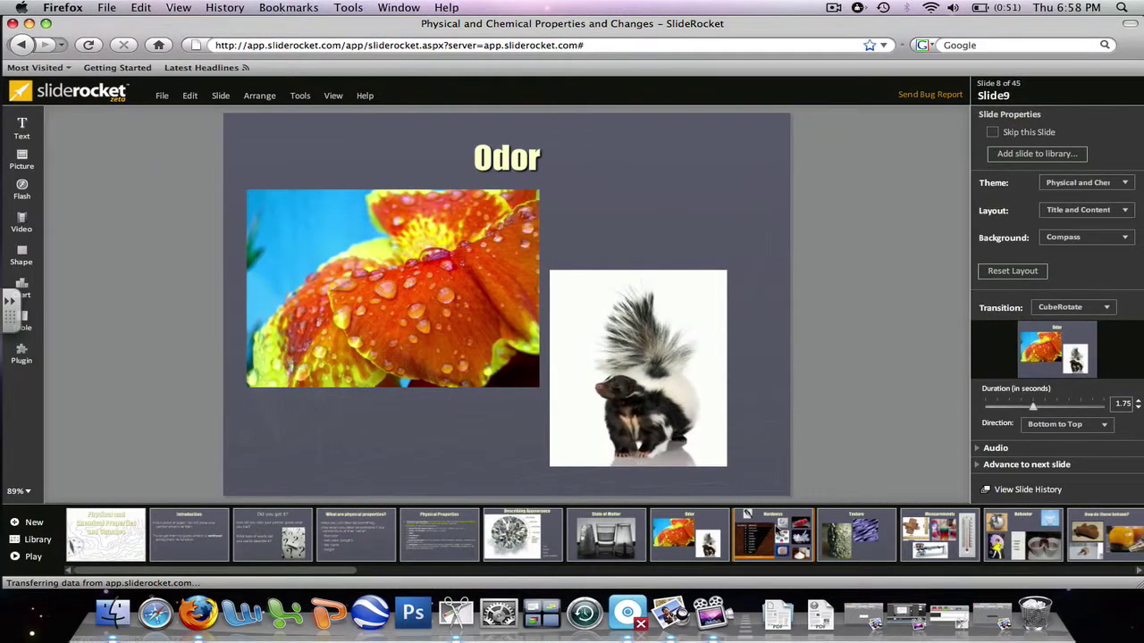
click(774, 527)
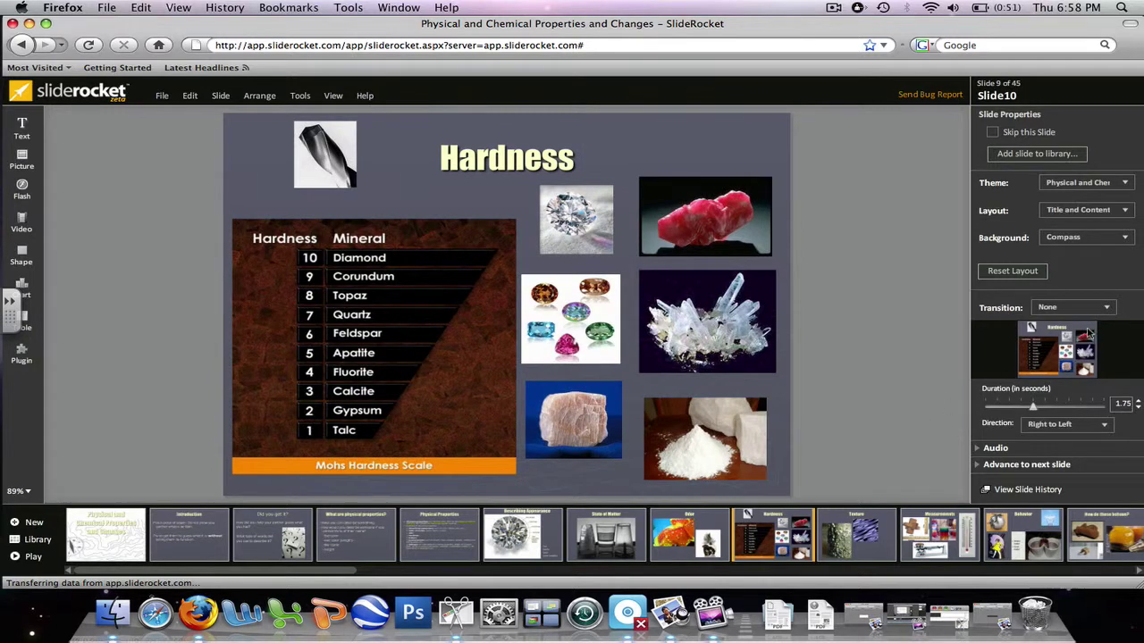
Set the Hardness slide to a 1-second Reflection transition and glance at its audio settings
click(1106, 308)
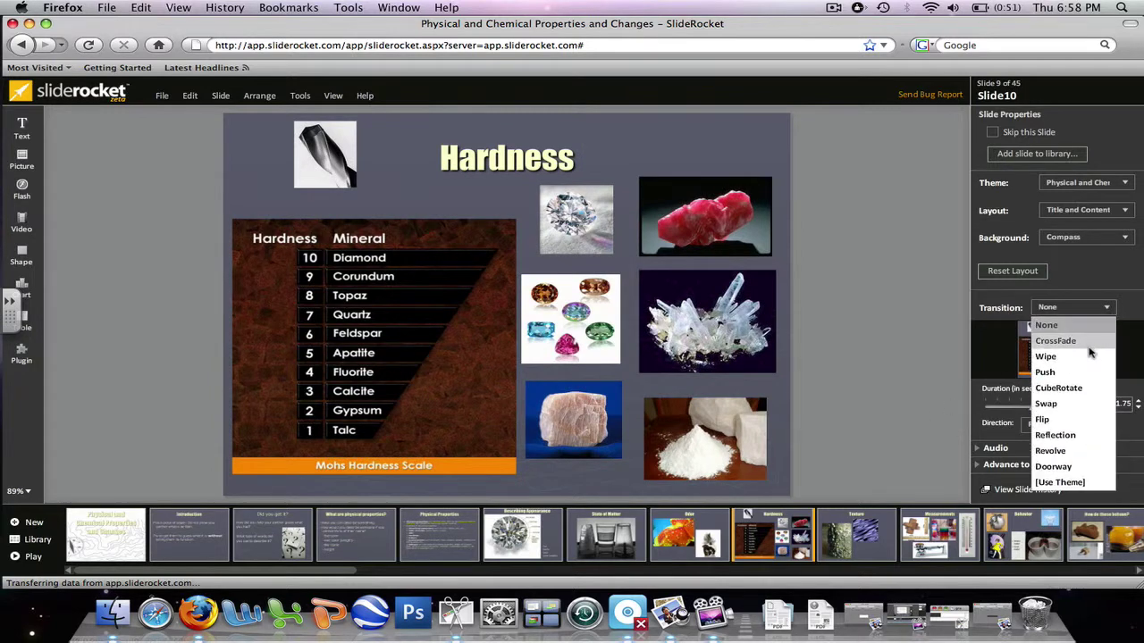
click(1081, 435)
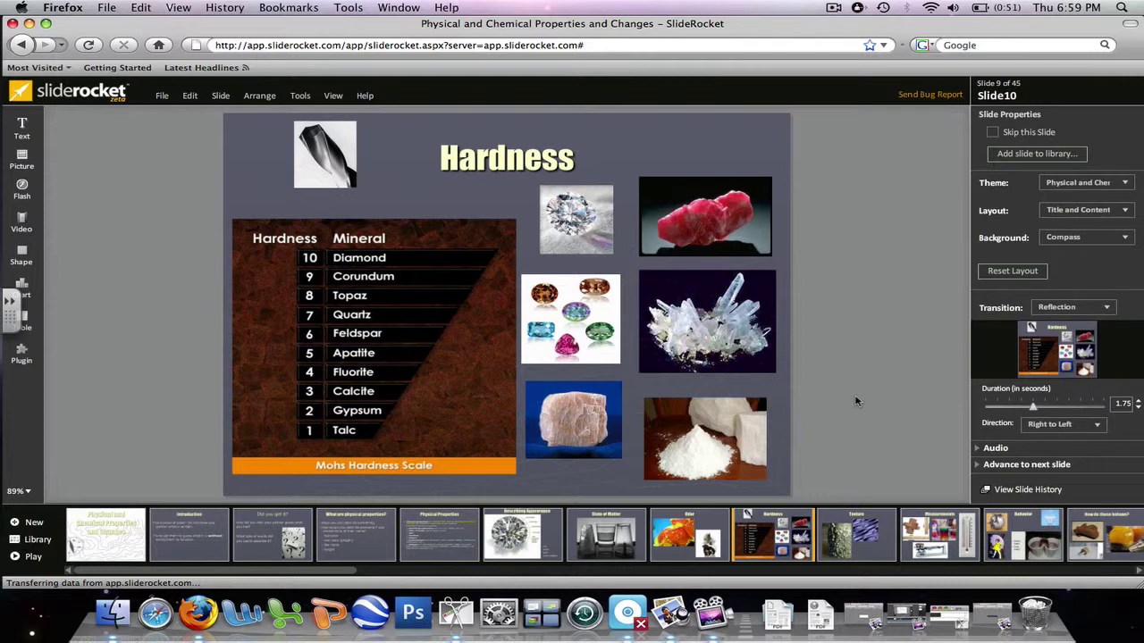
drag(1033, 407, 1008, 407)
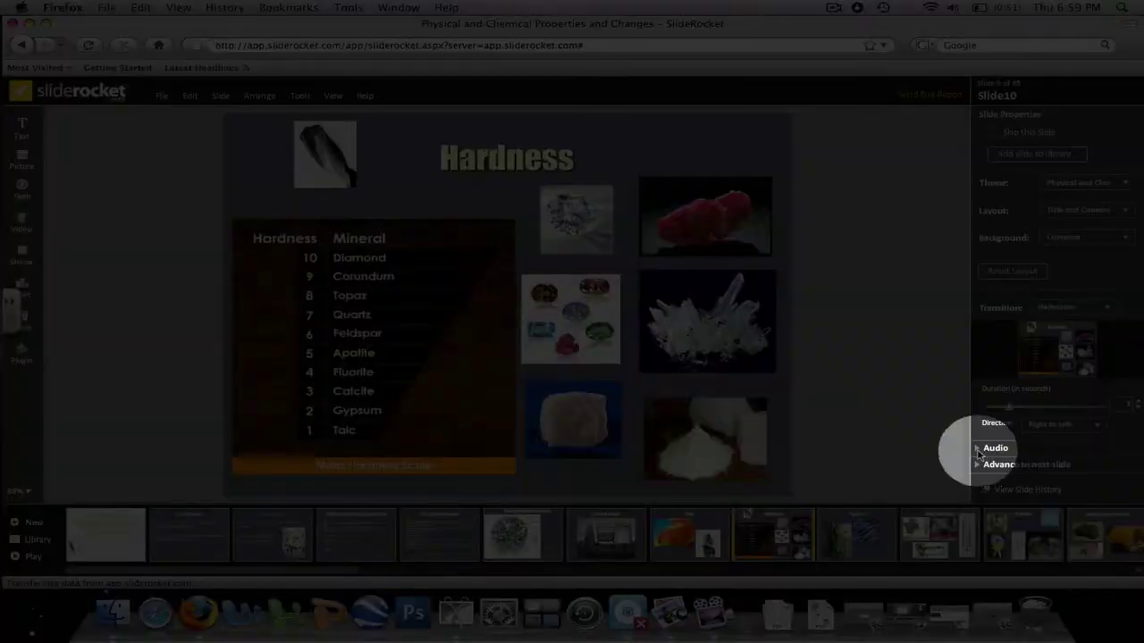
click(977, 449)
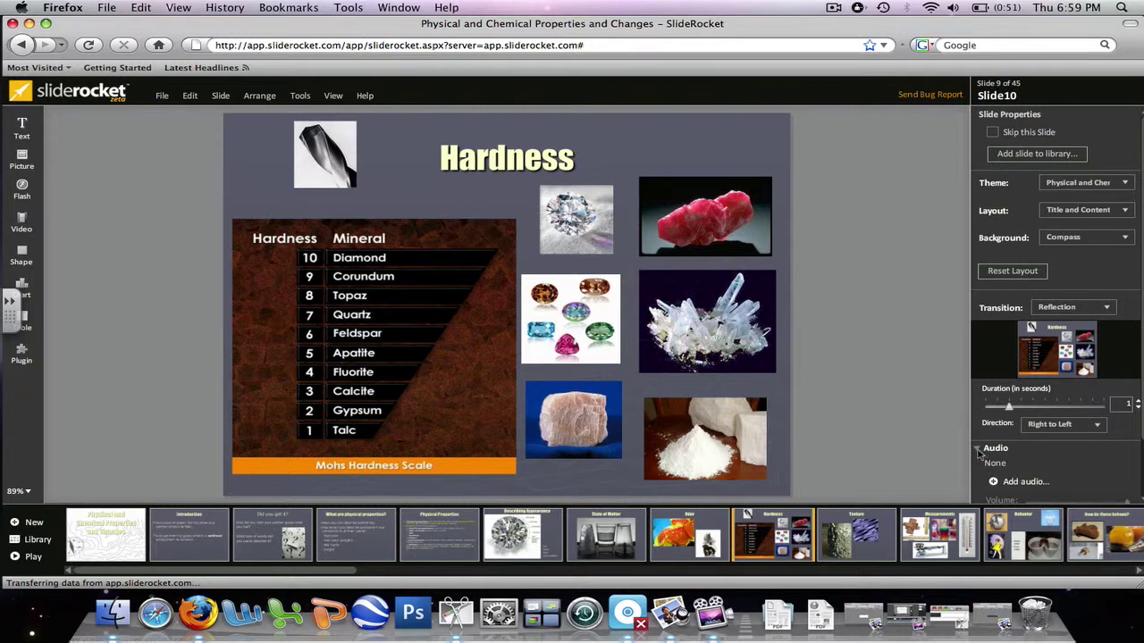
click(977, 450)
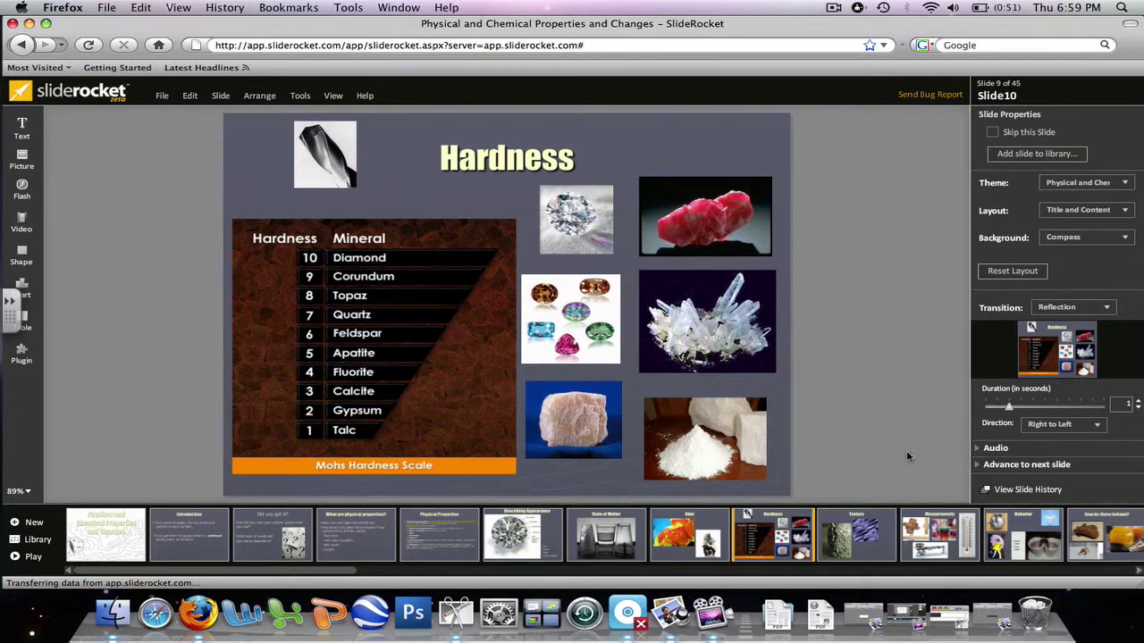
Give the Texture slide a Top to Bottom Doorway transition and preview it
click(853, 536)
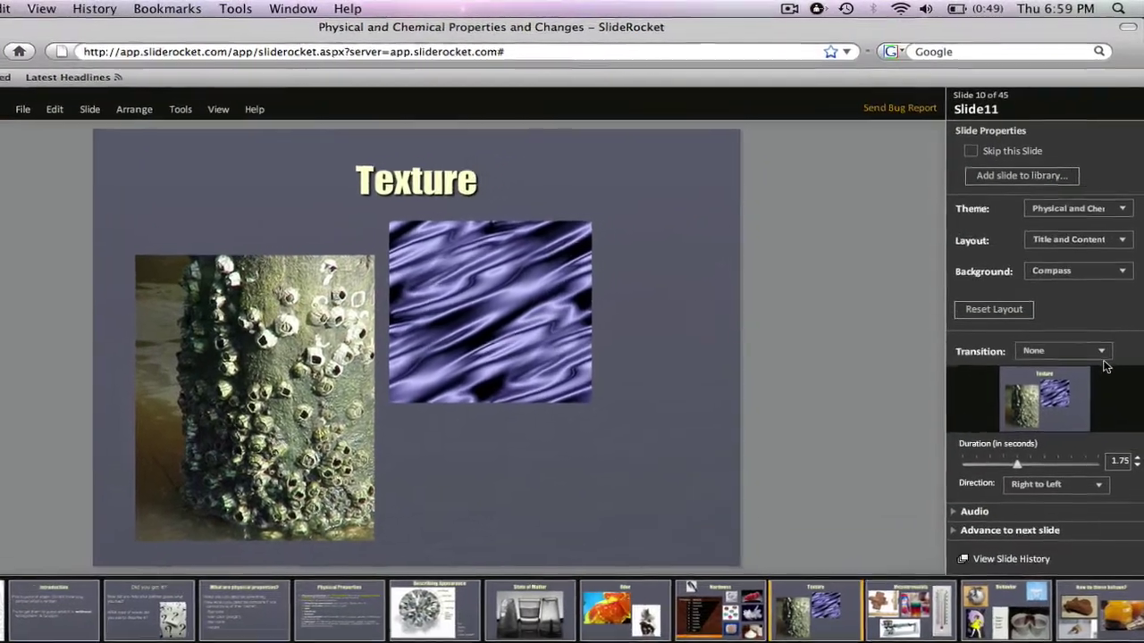
click(1106, 309)
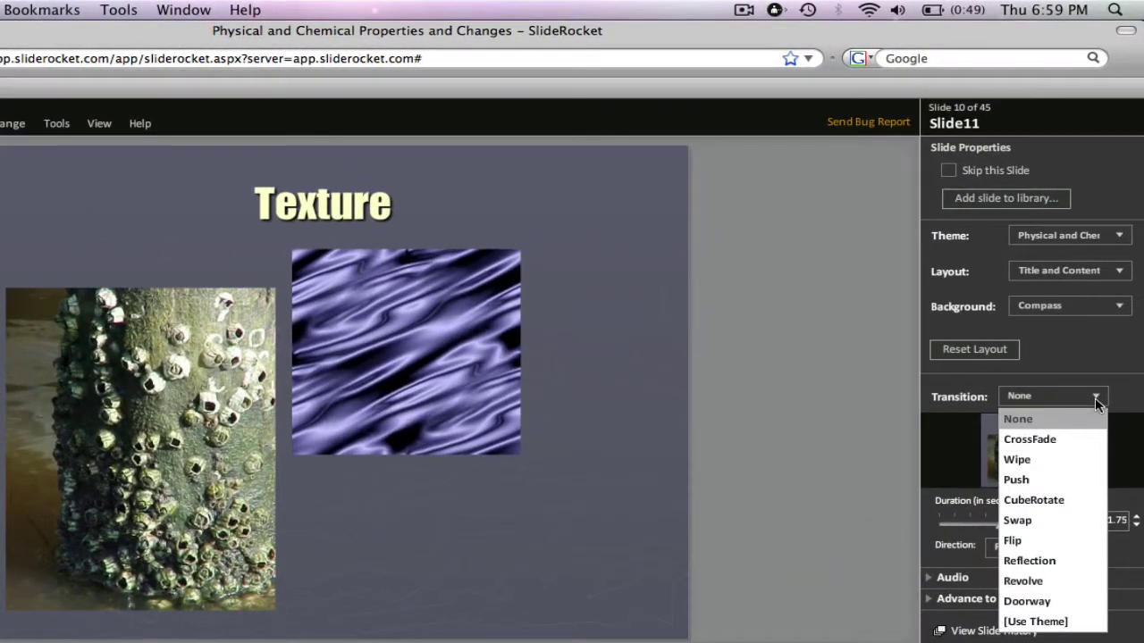
click(1046, 601)
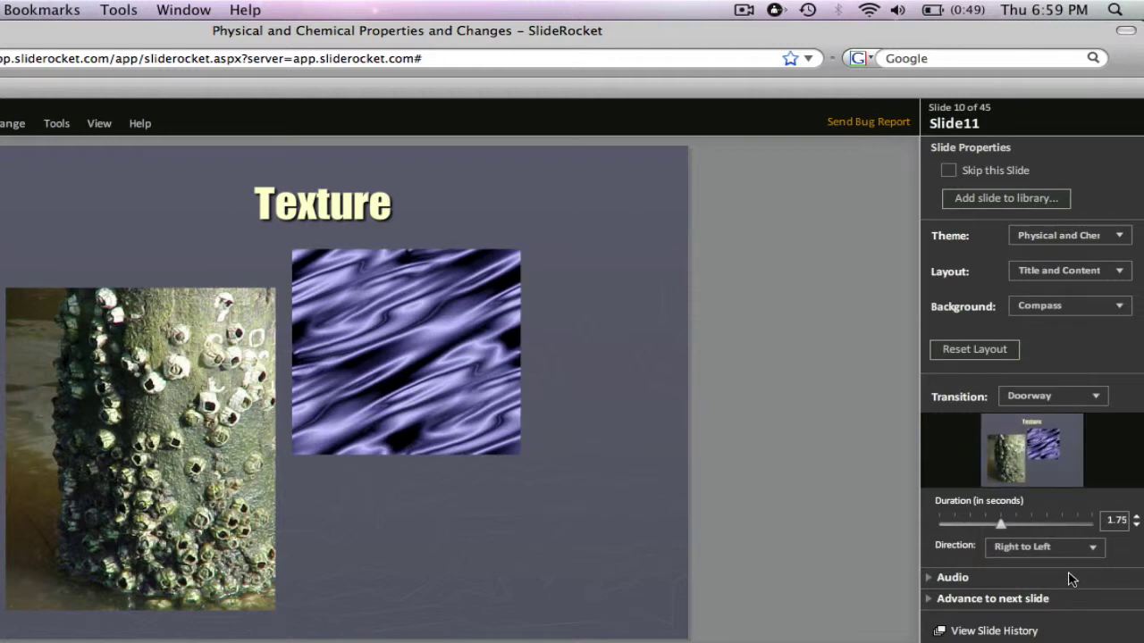
click(1095, 551)
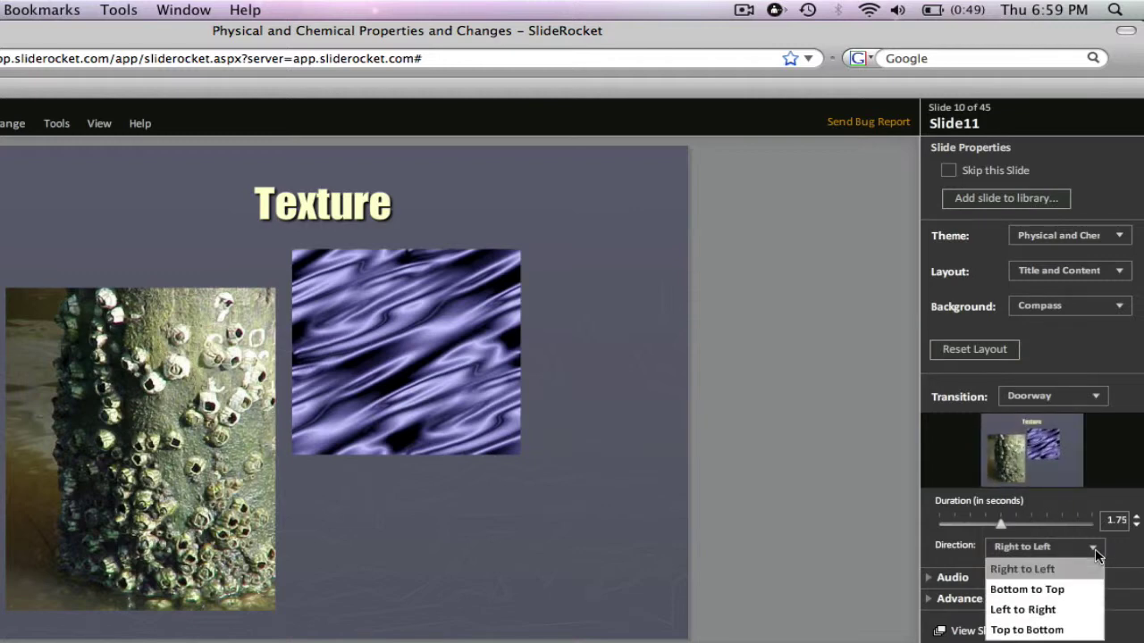
click(1050, 591)
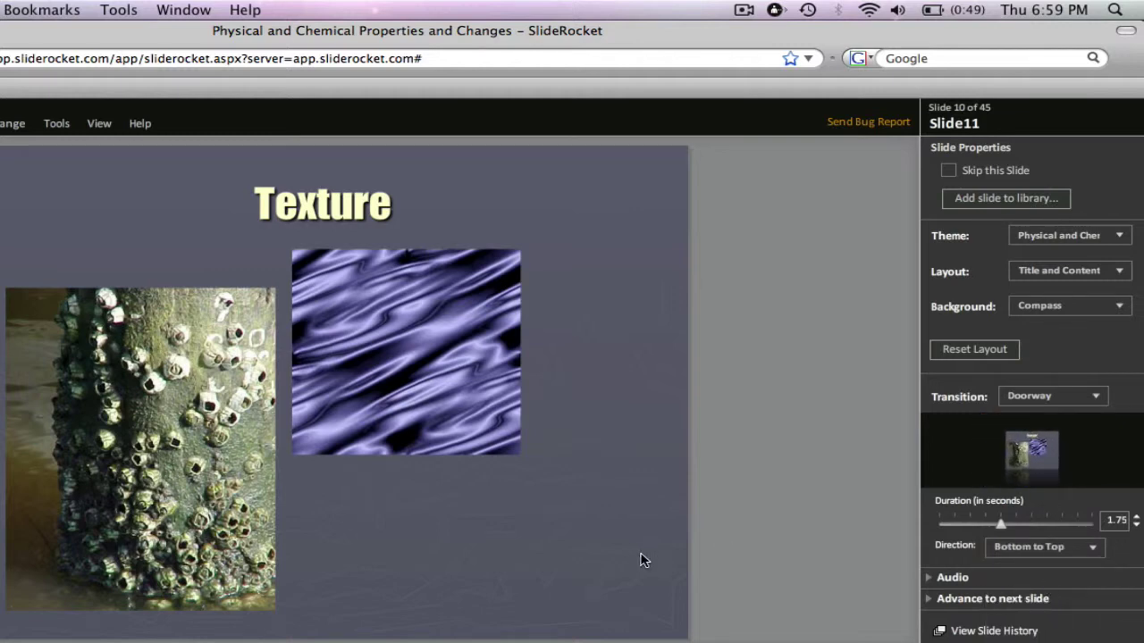
click(1092, 546)
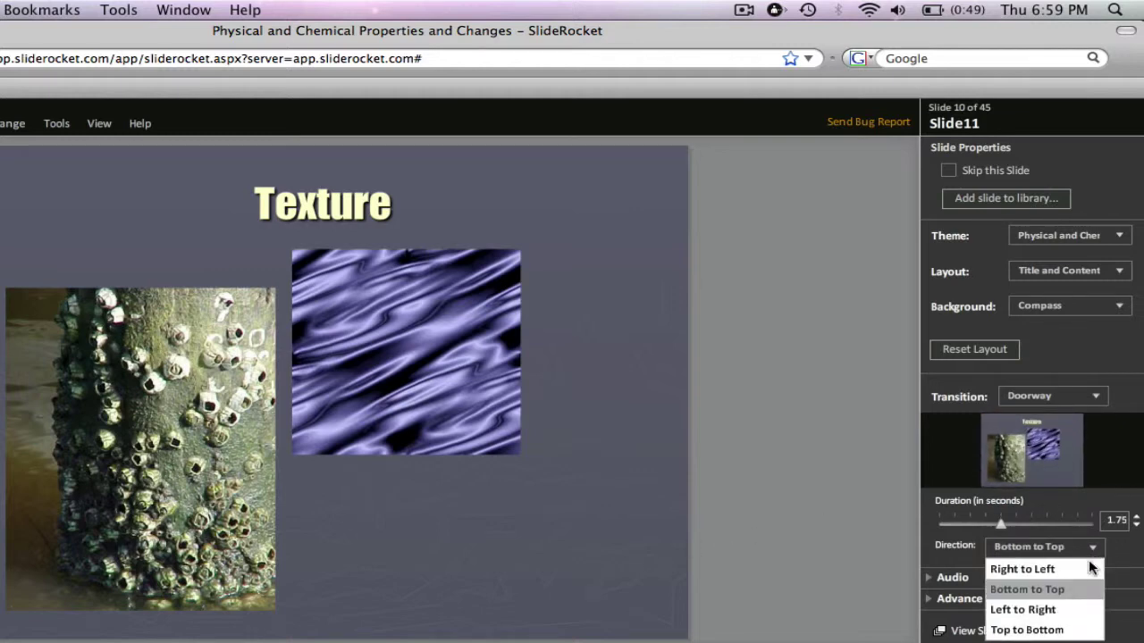
click(1061, 630)
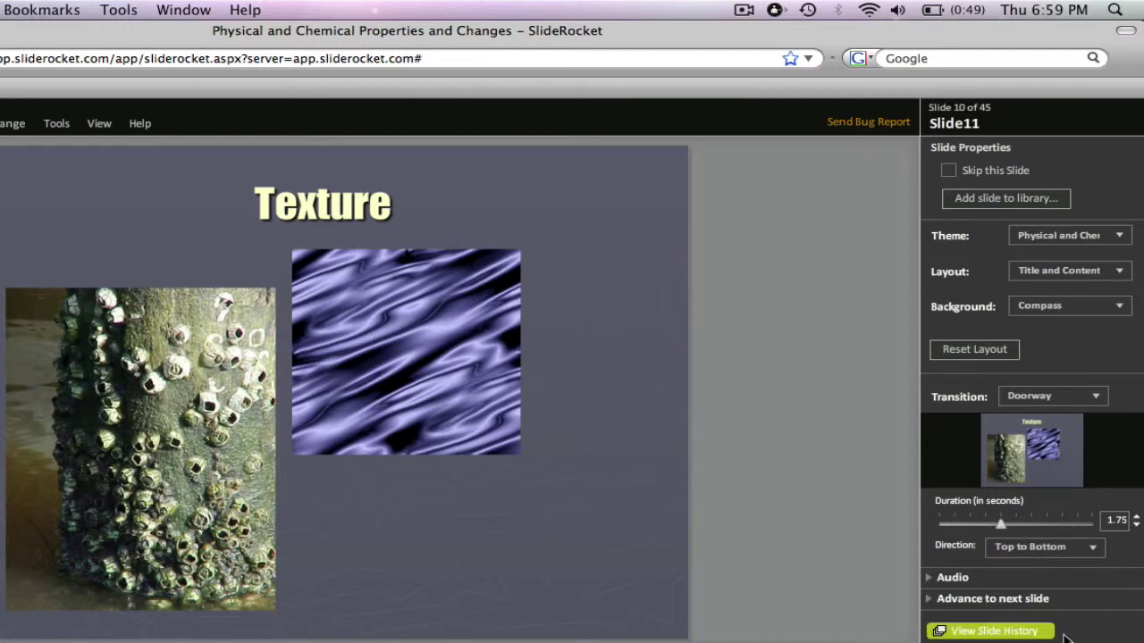
click(1014, 445)
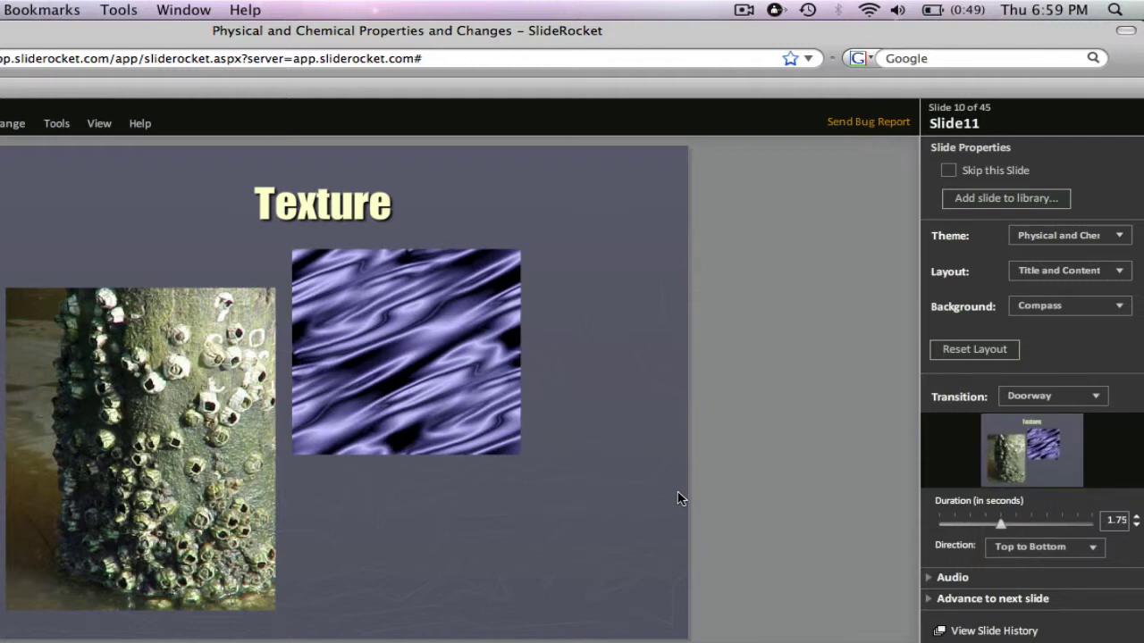
Apply a Flag effect to the silk texture image, raising Wind 1 from 40 to 73
click(424, 322)
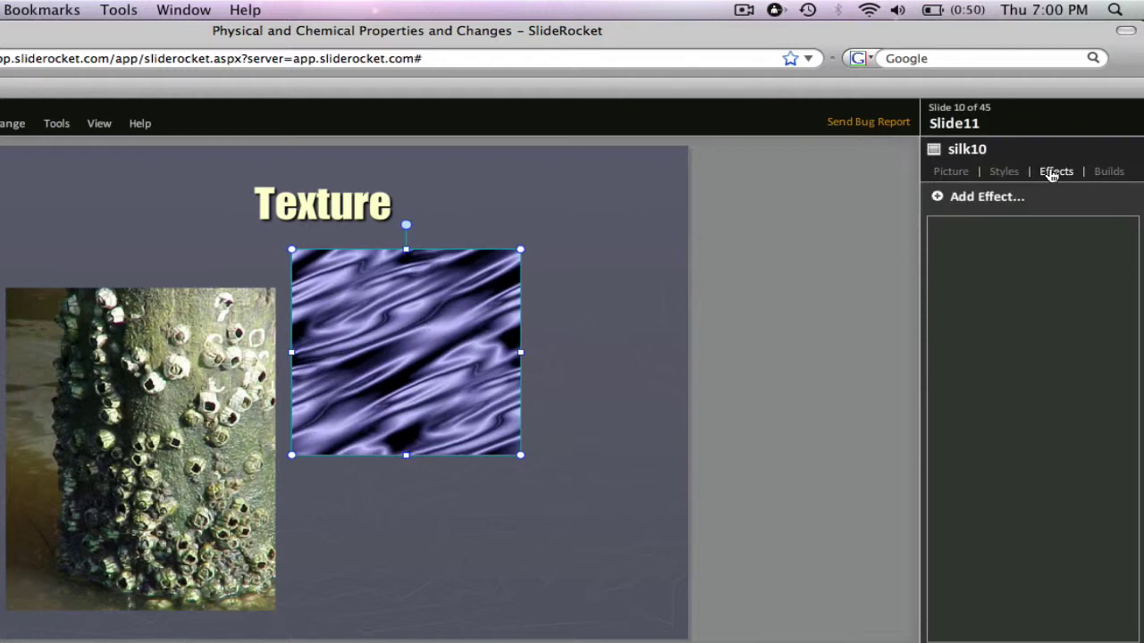
click(983, 197)
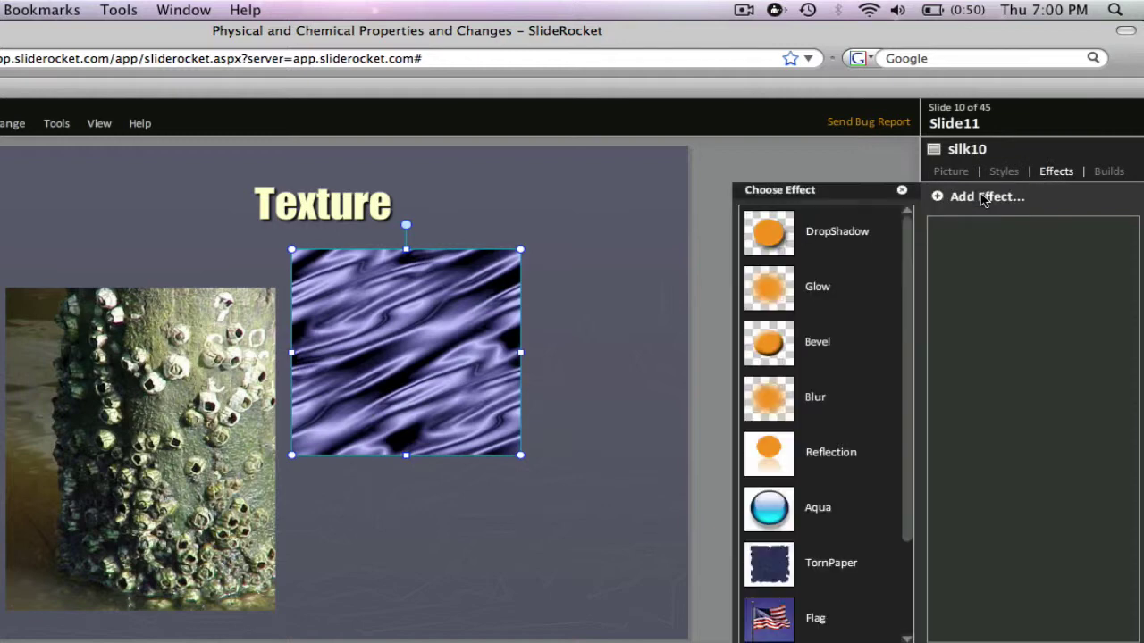
click(778, 618)
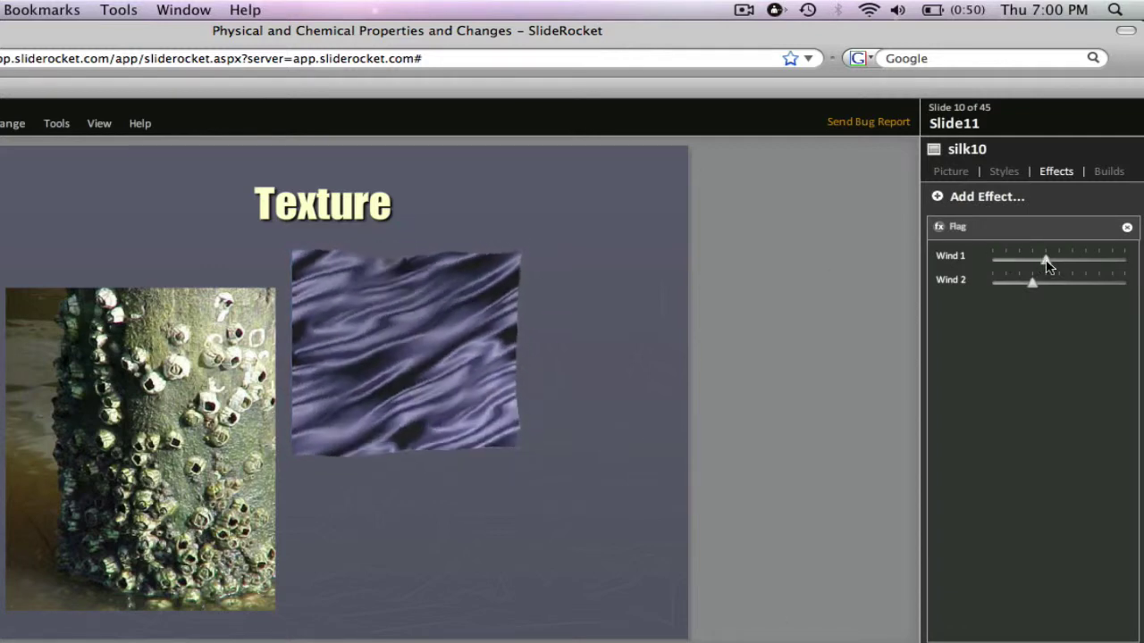
mouse_move(1049, 264)
drag(1049, 265, 1093, 264)
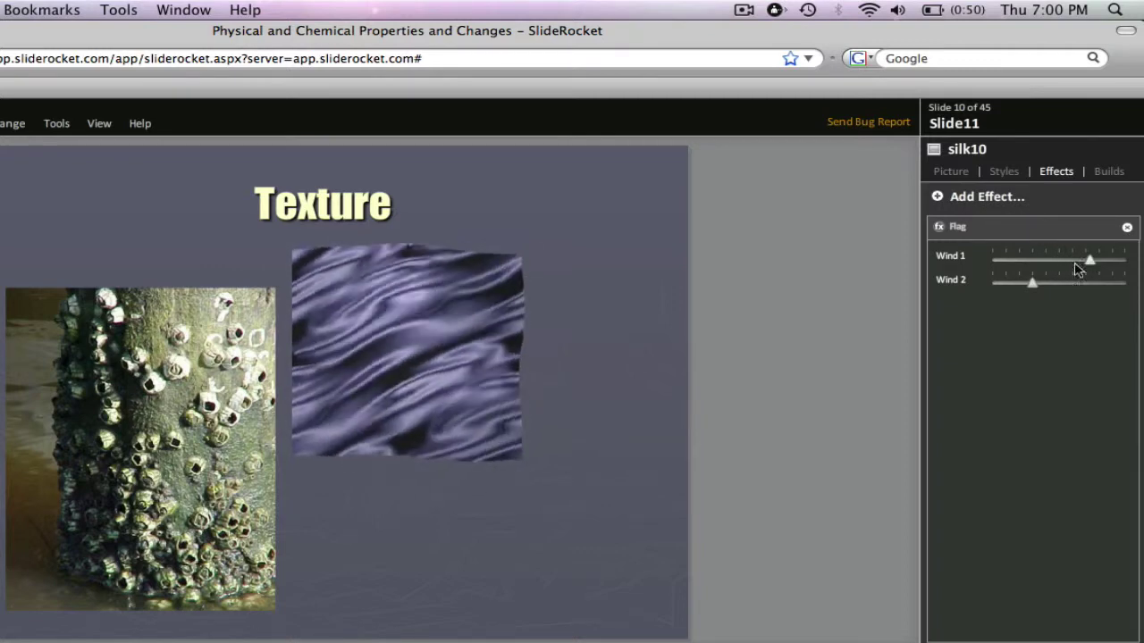
drag(1034, 290, 1077, 288)
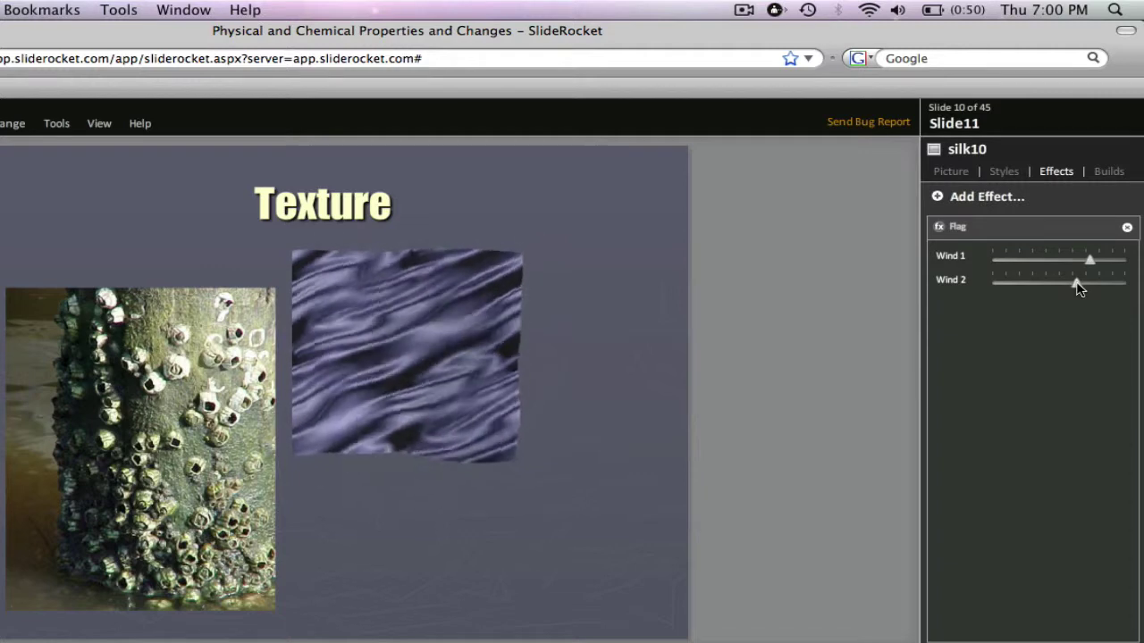
drag(1077, 288, 1031, 288)
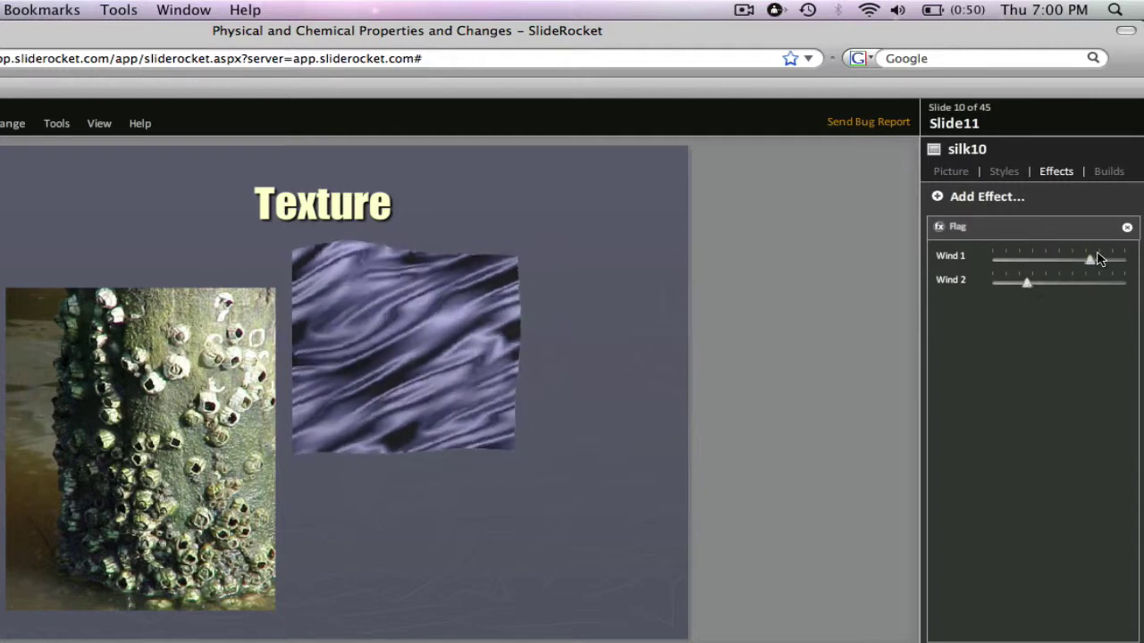